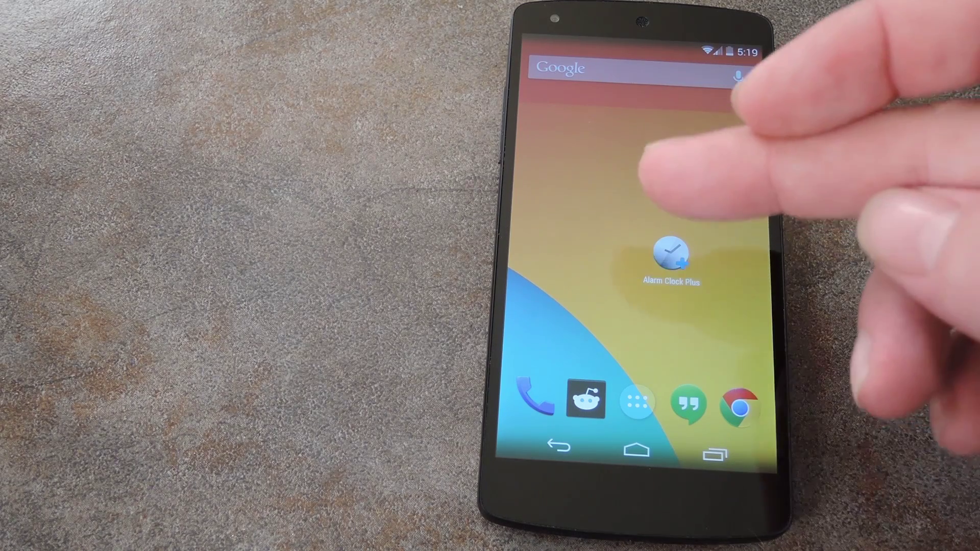
# Pull down the notification shade from the top of the home screen
pyautogui.moveTo(644, 46); pyautogui.dragTo(643, 307)
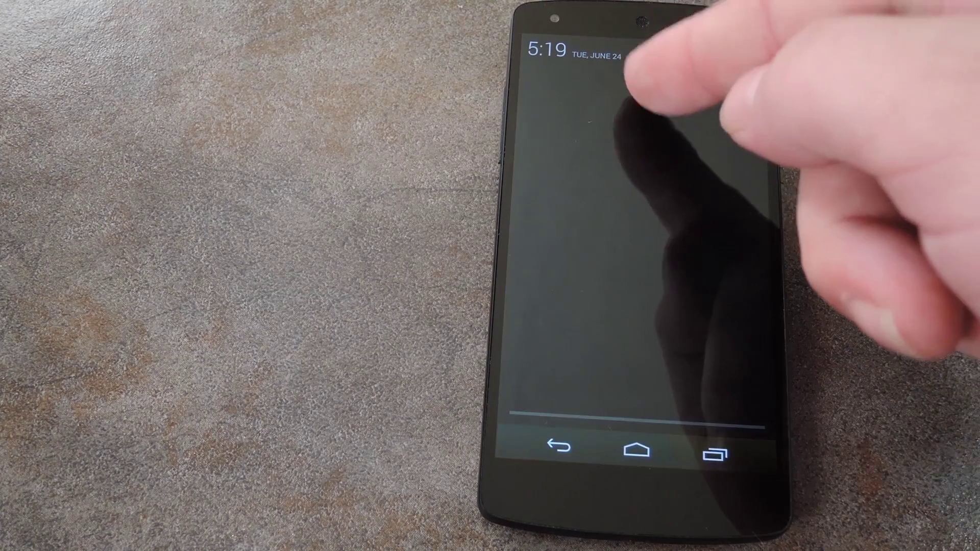
# Close the notification shade and launch Alarm Clock Plus from its home-screen shortcut
pyautogui.moveTo(643, 383); pyautogui.dragTo(644, 115)
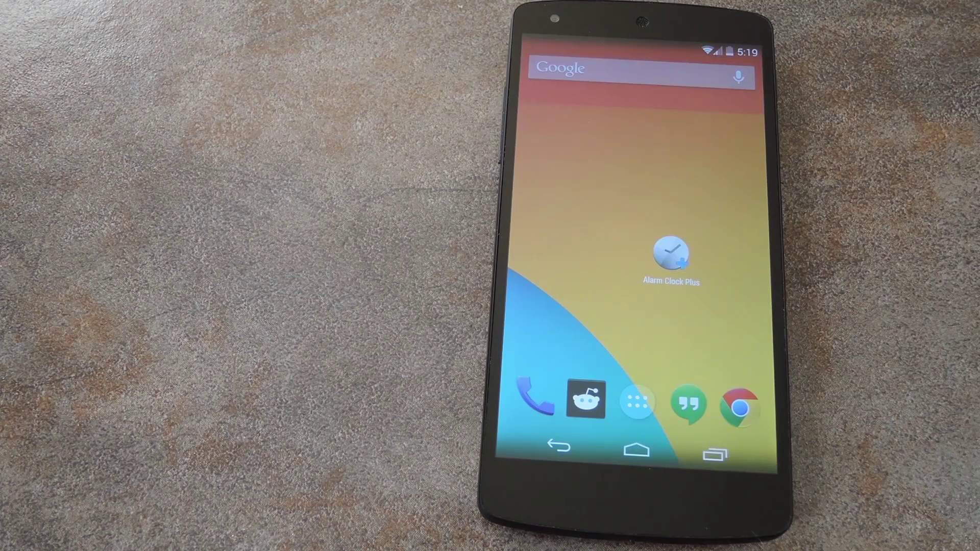
pyautogui.click(671, 253)
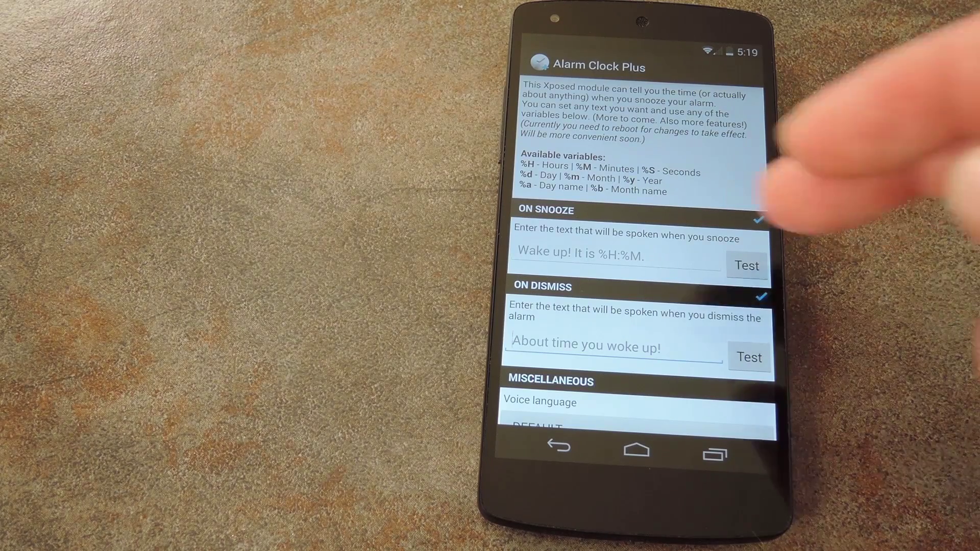
pyautogui.scroll(-3, 635, 306)
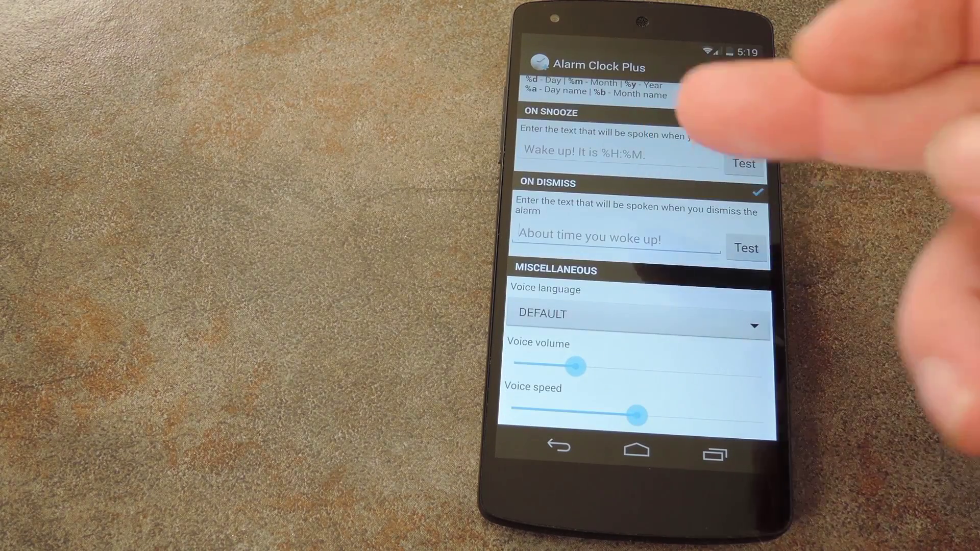
# Set the spoken snooze message to 'The time is now %H:%M on %a'
pyautogui.click(612, 153)
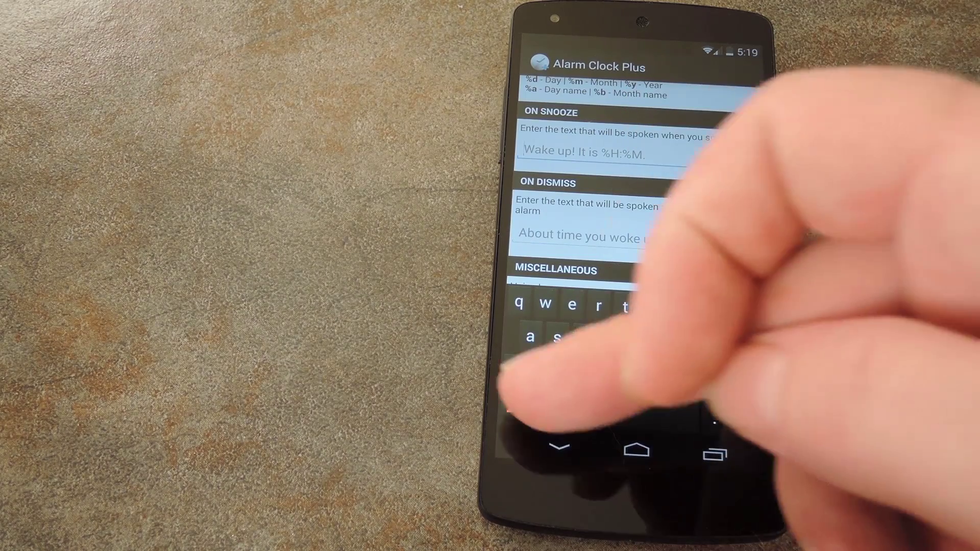
pyautogui.write('The time is now %H:%M on %a')
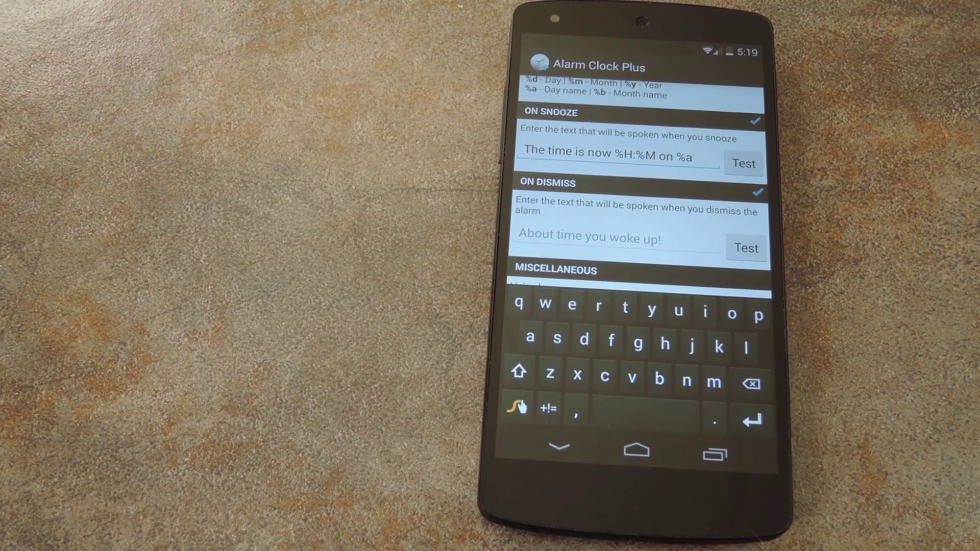
pyautogui.click(613, 237)
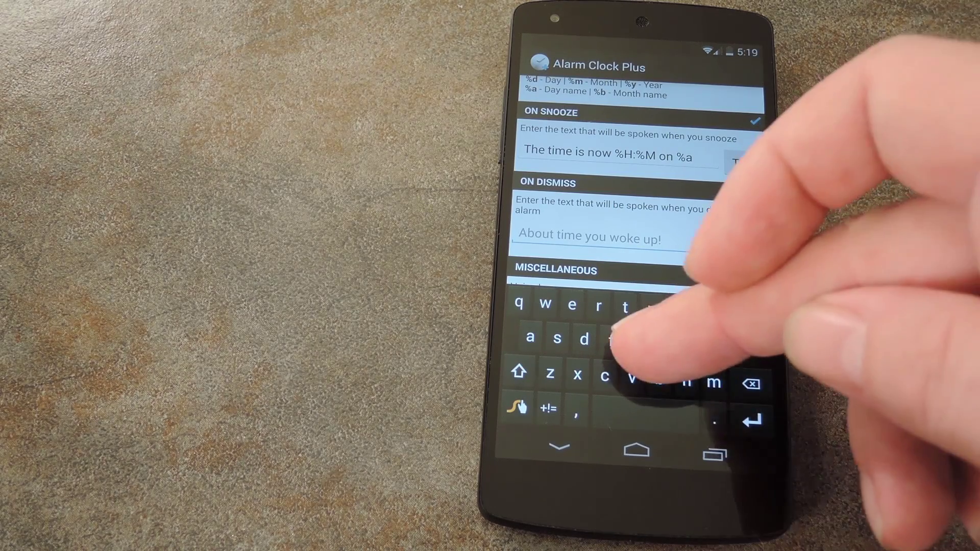
pyautogui.write('Good')
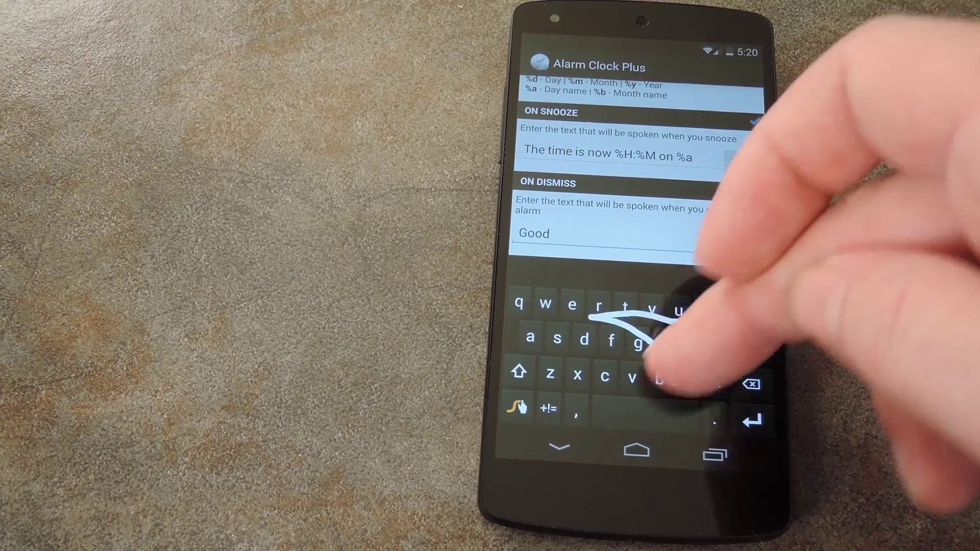
pyautogui.write(' morning')
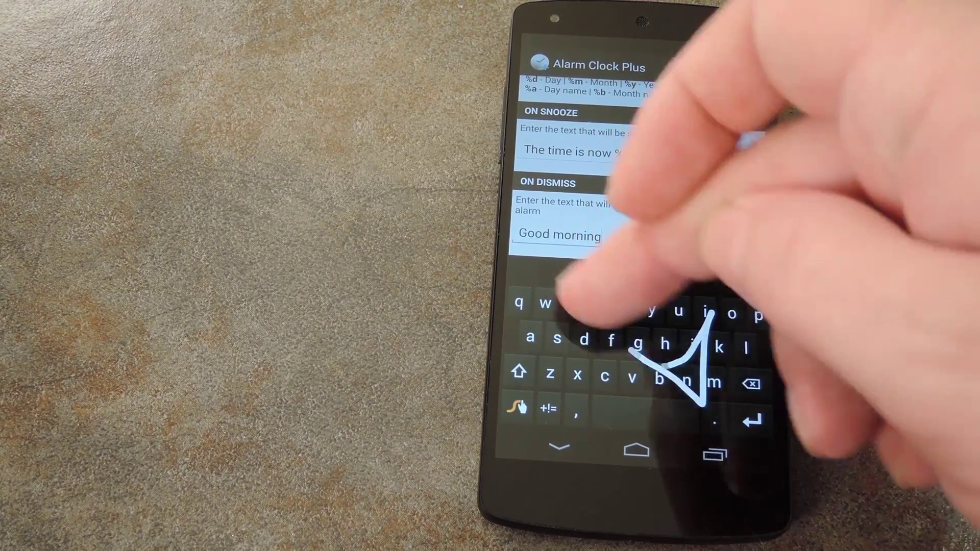
pyautogui.write(' sunshine')
pyautogui.scroll(-2, 643, 153)
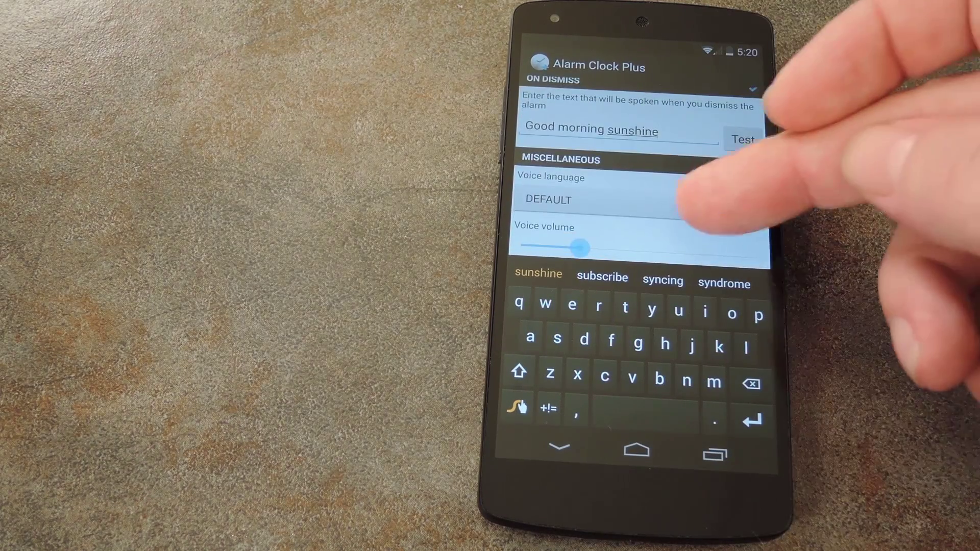
pyautogui.scroll(-2, 643, 192)
# Enter 'Good morning sunshine' as the dismiss message, keeping the voice language at DEFAULT
pyautogui.click(643, 158)
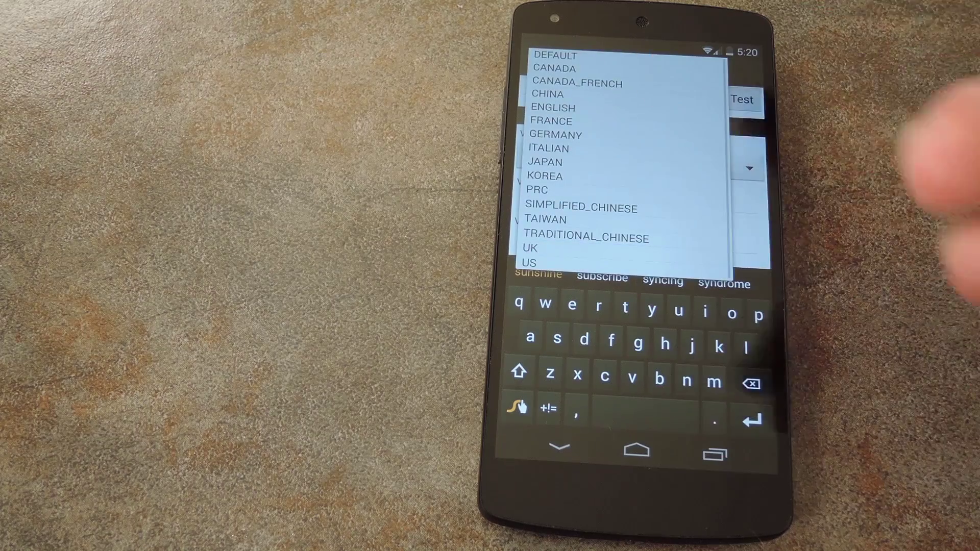
pyautogui.click(582, 50)
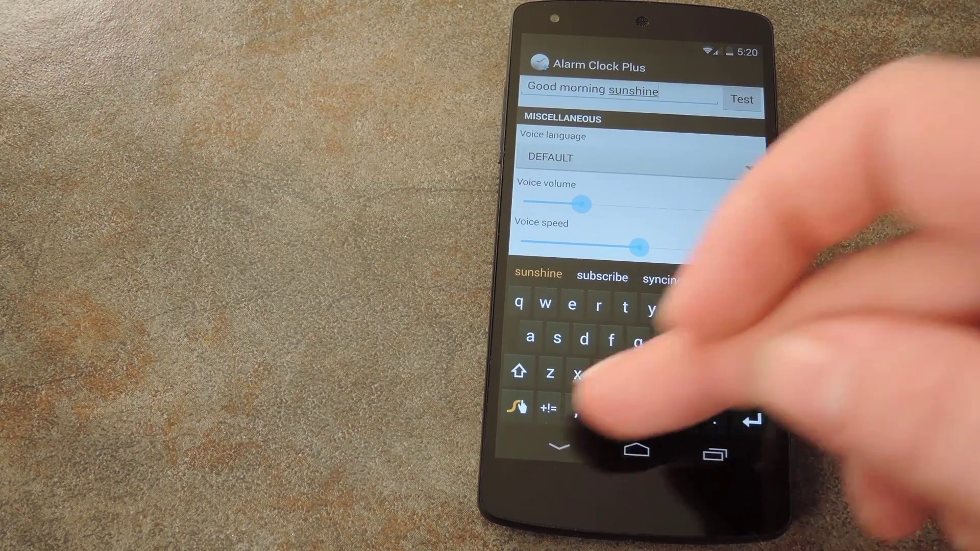
pyautogui.click(560, 446)
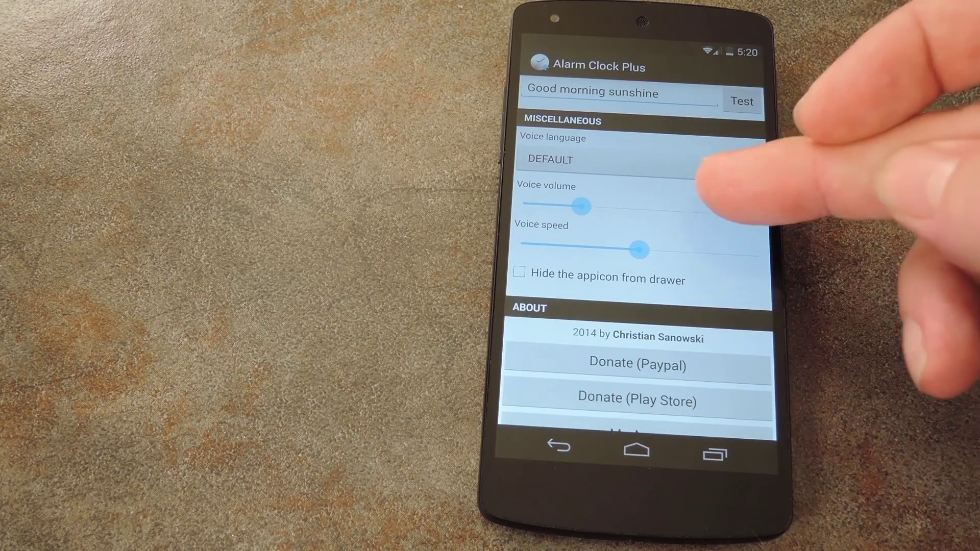
pyautogui.moveTo(643, 252); pyautogui.dragTo(644, 234)
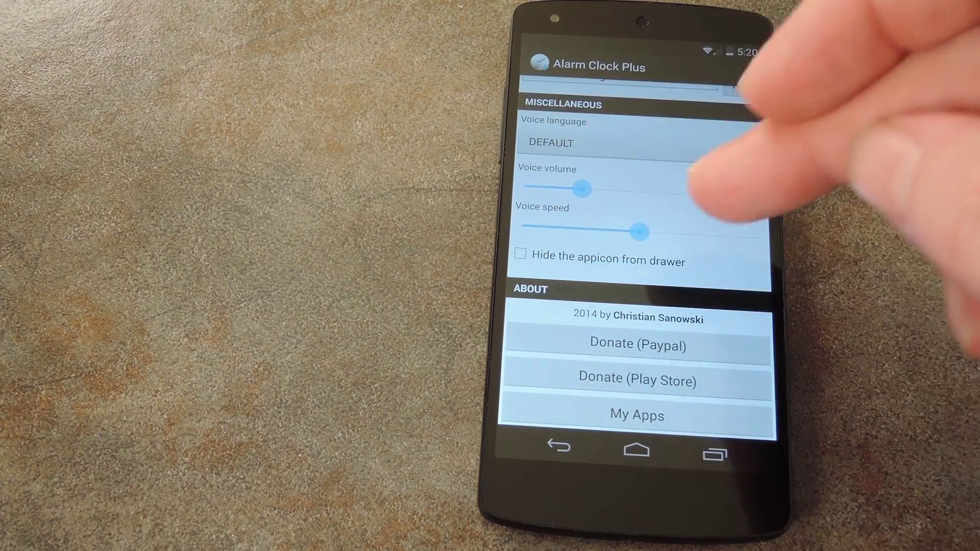
# Tick 'Hide the appicon from drawer', accept the reboot notice, and save the settings
pyautogui.click(520, 255)
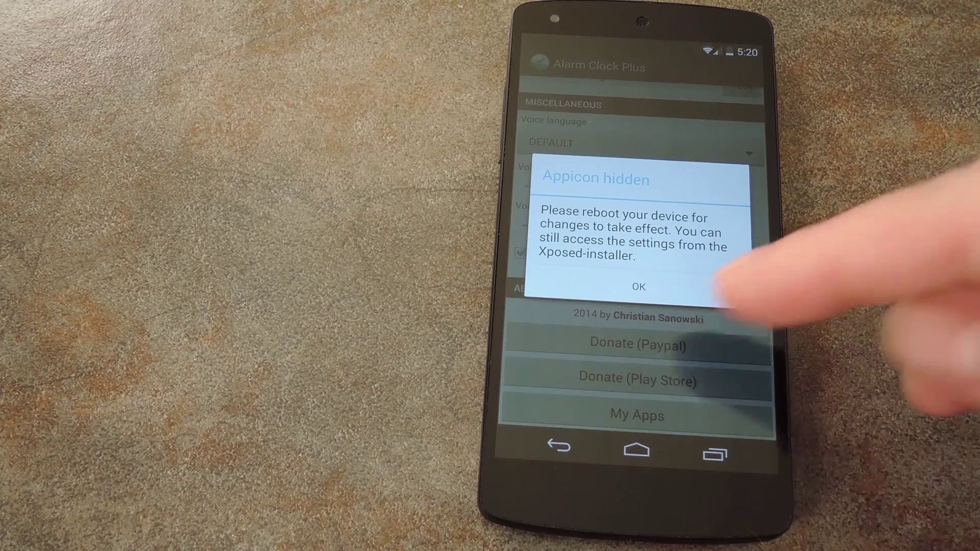
pyautogui.click(639, 286)
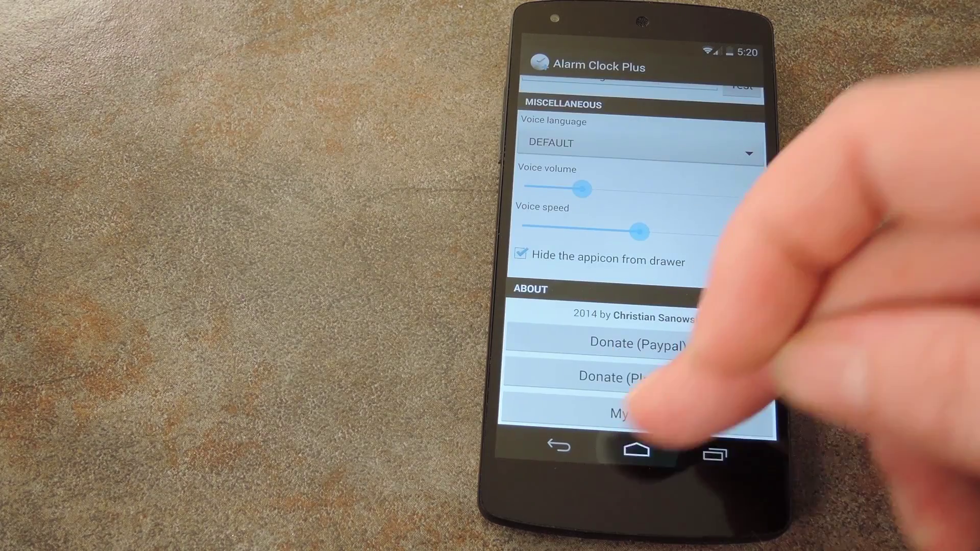
pyautogui.click(637, 449)
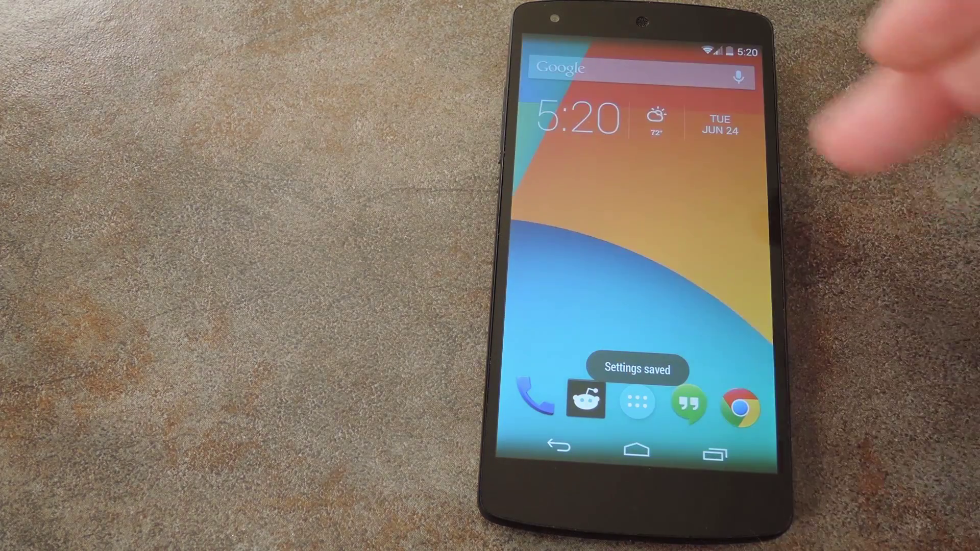
# Open the Clock app's alarm list, where the 5:21 PM test alarm rings
pyautogui.click(578, 119)
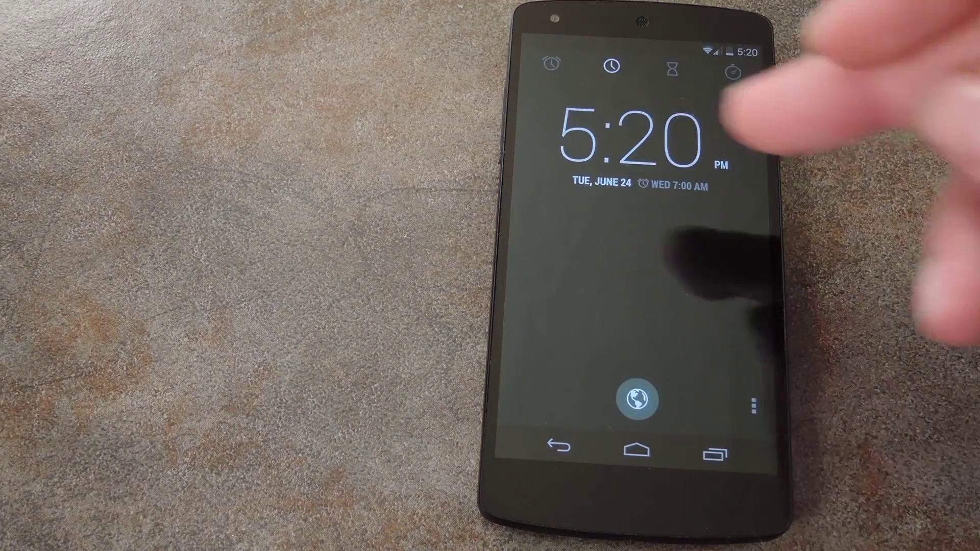
pyautogui.click(551, 64)
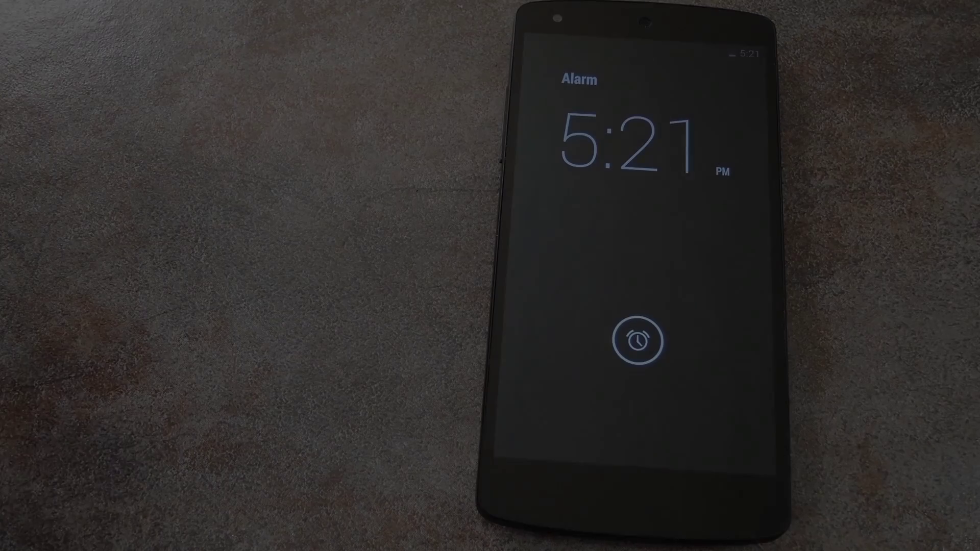